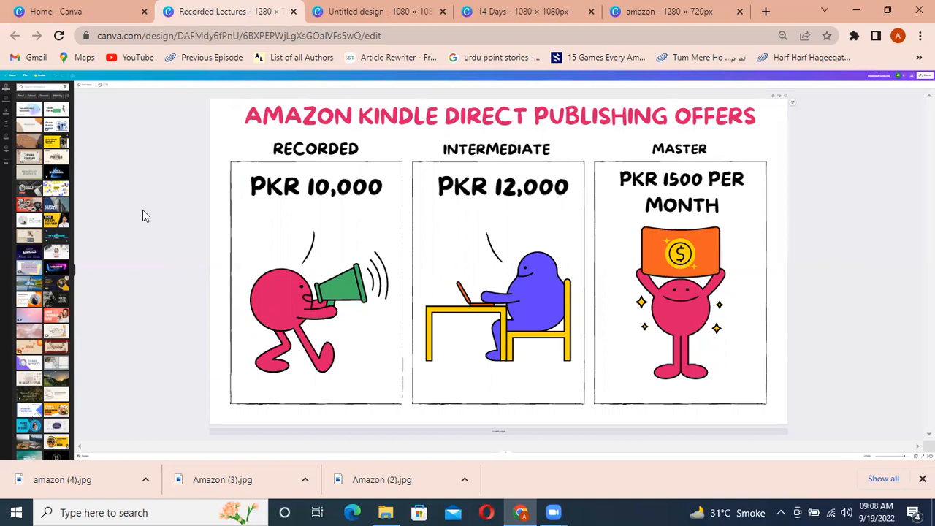
Show the amazon thumbnail design, minimise that window, and open a maximised Chrome window under the first listed profile.
{"action": "left_click", "coordinate": [656, 9]}
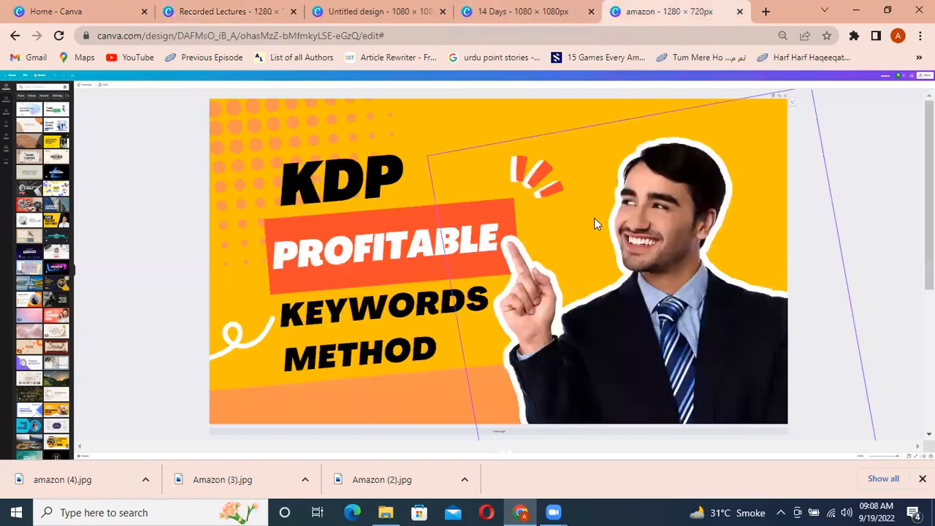
{"action": "left_click", "coordinate": [856, 13]}
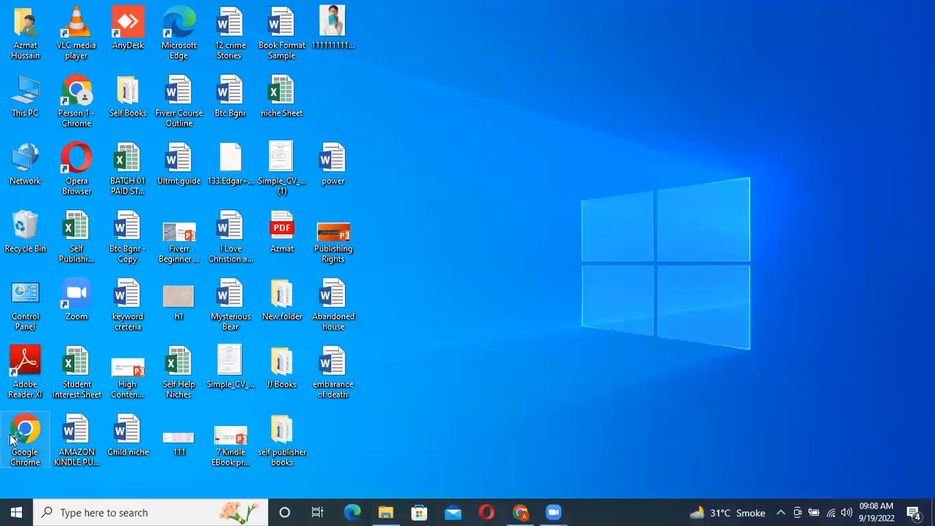
{"action": "double_click", "coordinate": [11, 438]}
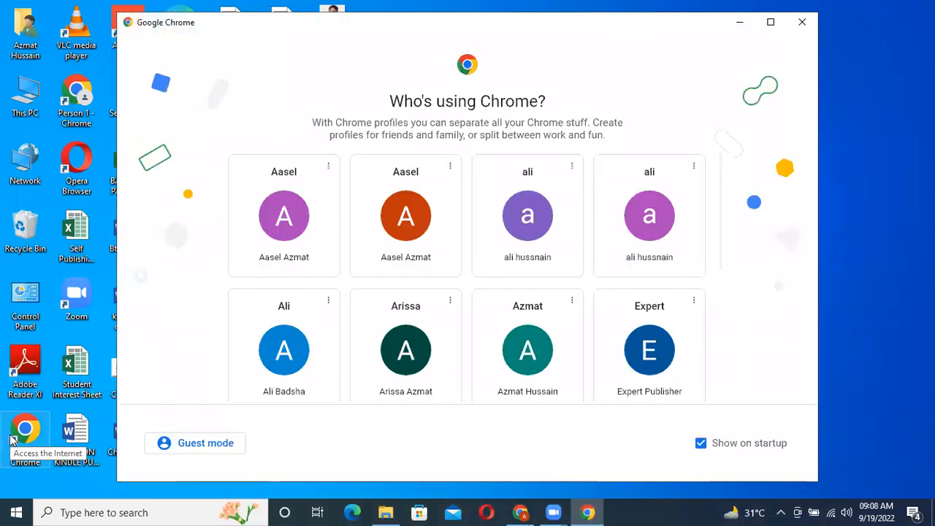
{"action": "left_click", "coordinate": [296, 237]}
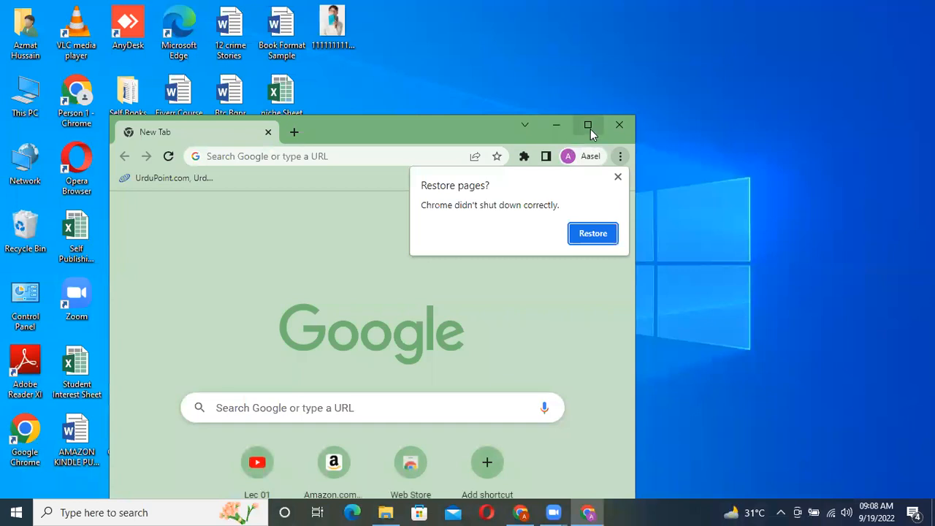
{"action": "left_click", "coordinate": [588, 126]}
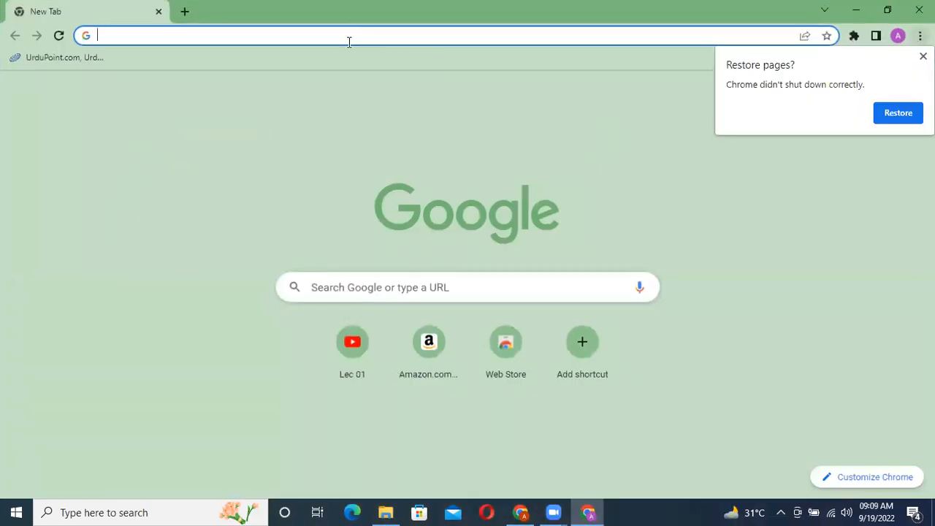
Search the web for "keyword surfer".
{"action": "type", "text": "ke"}
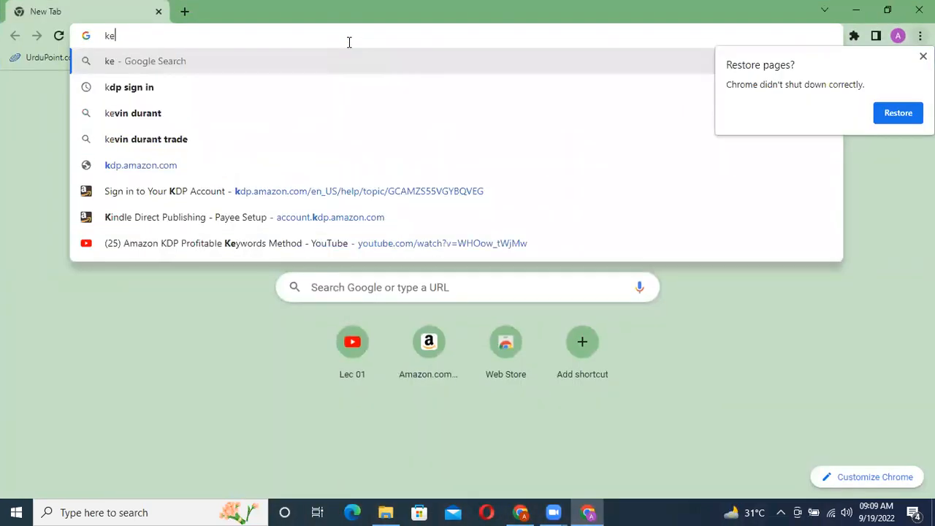
{"action": "type", "text": "yword su"}
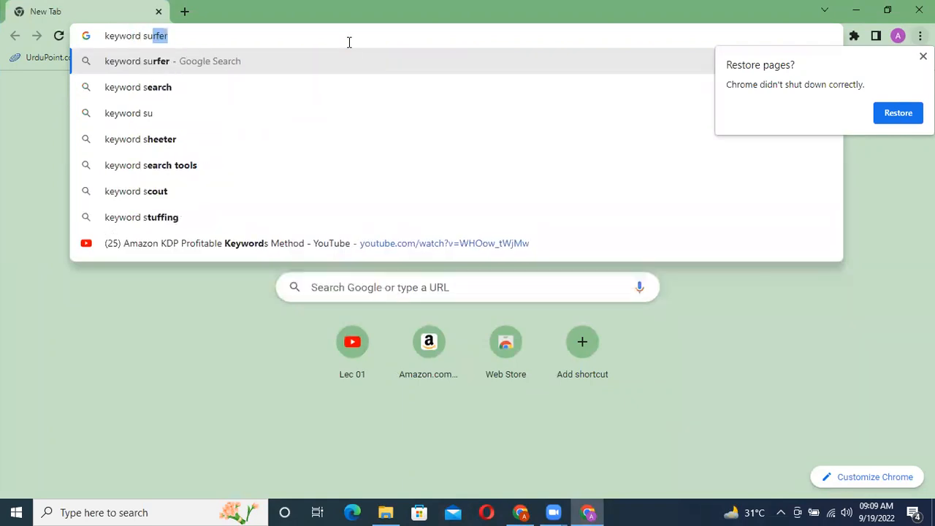
{"action": "type", "text": "rfer"}
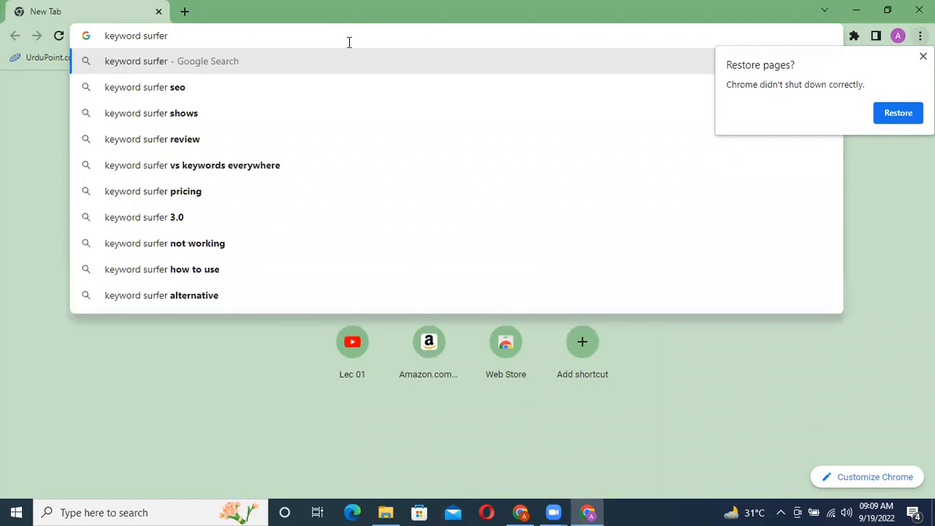
{"action": "key", "text": "Return"}
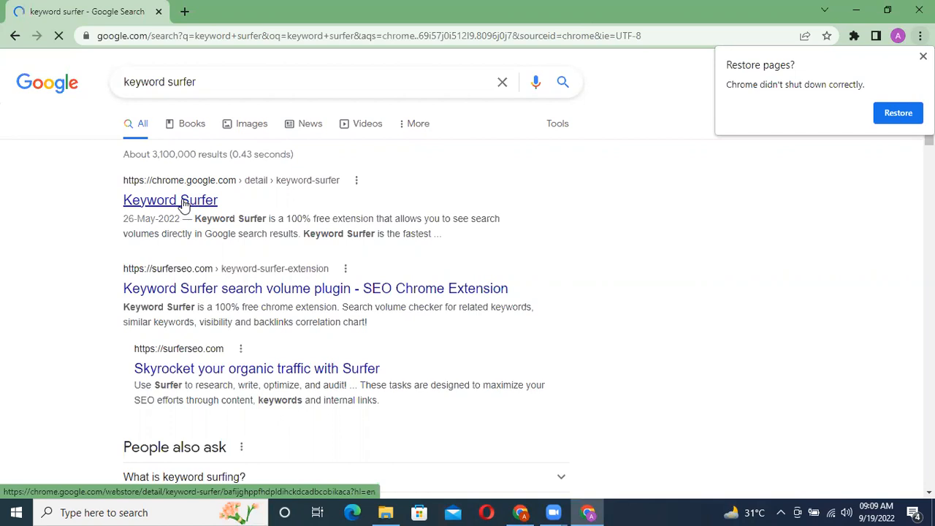
Add the Keyword Surfer extension to Chrome from its Chrome Web Store page and dismiss the installation notice.
{"action": "left_click", "coordinate": [183, 205]}
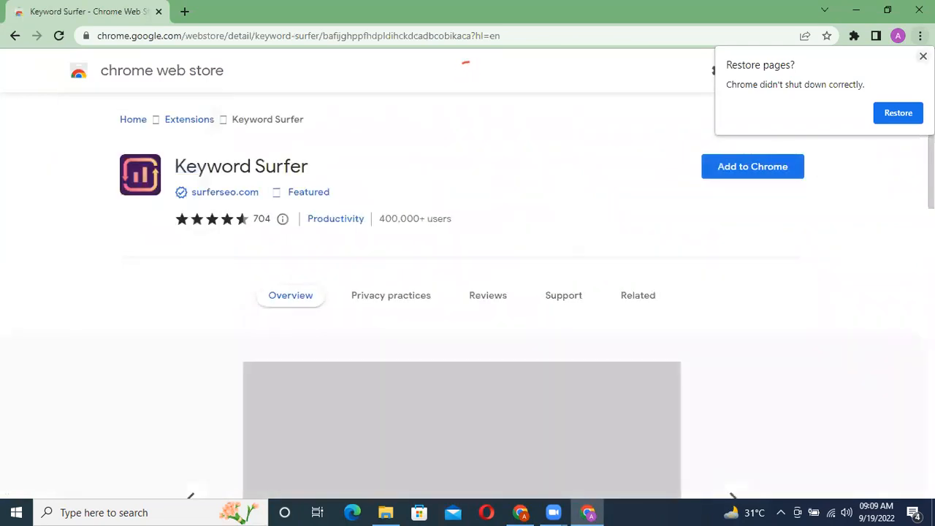
{"action": "left_click", "coordinate": [735, 171]}
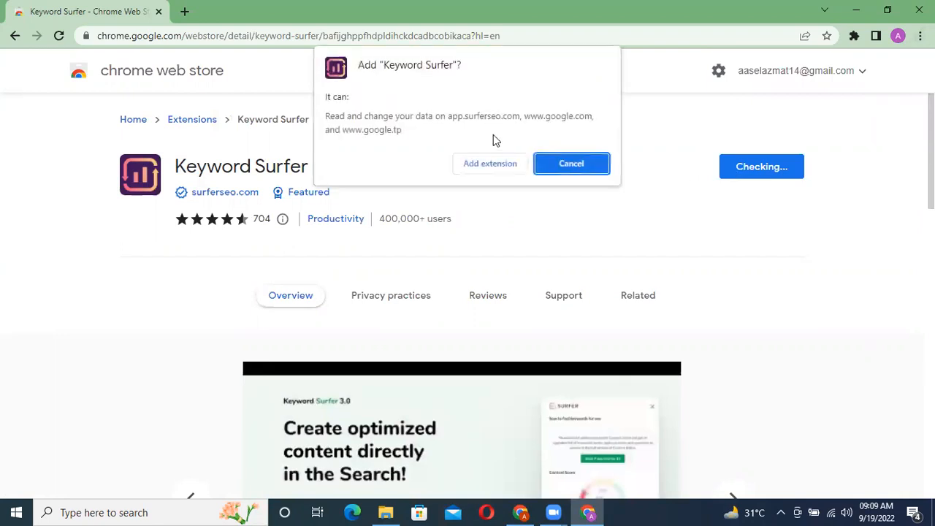
{"action": "left_click", "coordinate": [474, 165]}
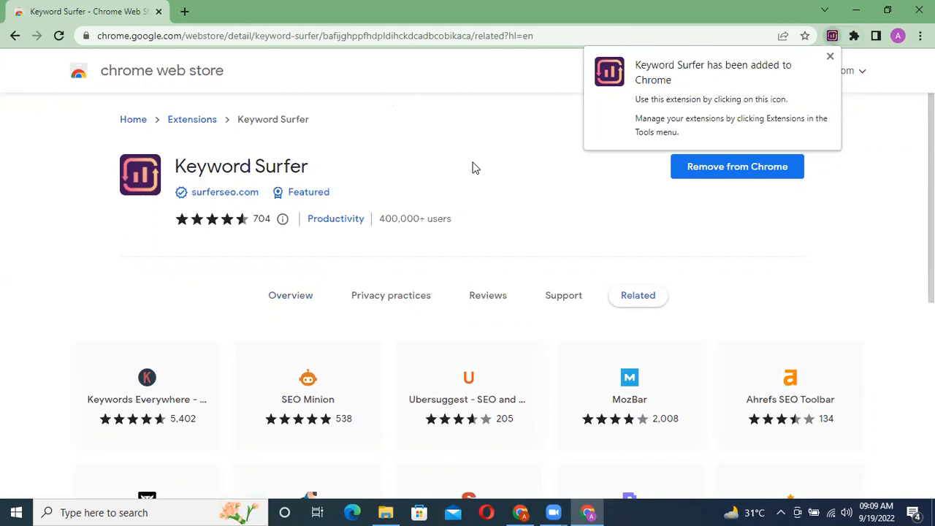
{"action": "left_click", "coordinate": [830, 57]}
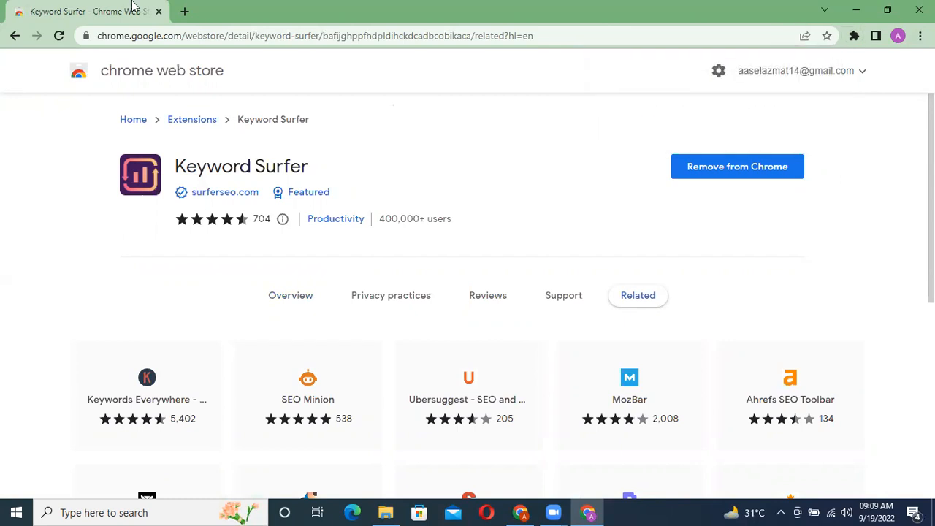
Open a new tab and search for "google".
{"action": "left_click", "coordinate": [184, 12]}
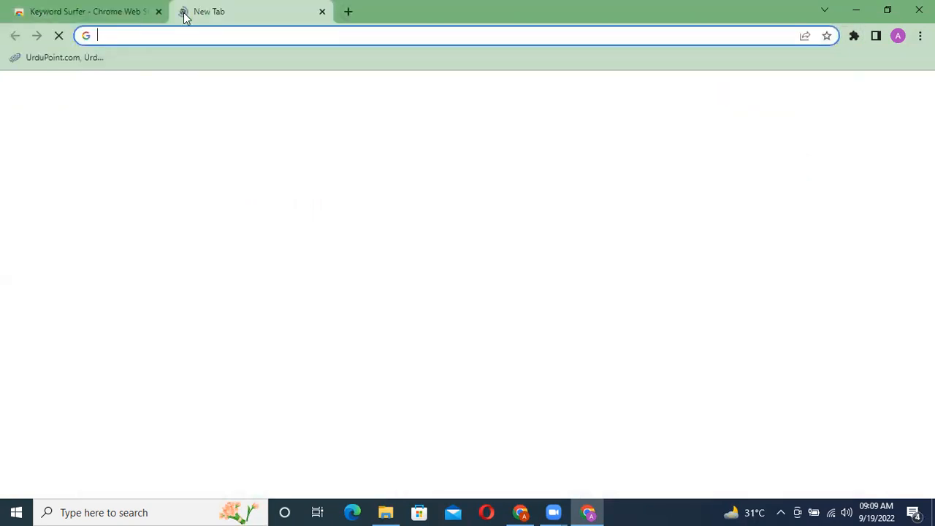
{"action": "type", "text": "g"}
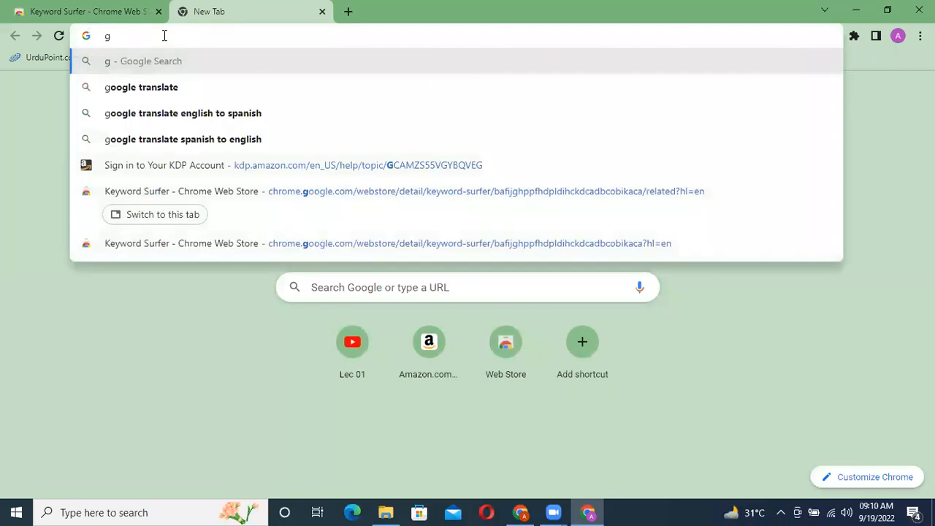
{"action": "type", "text": "oog"}
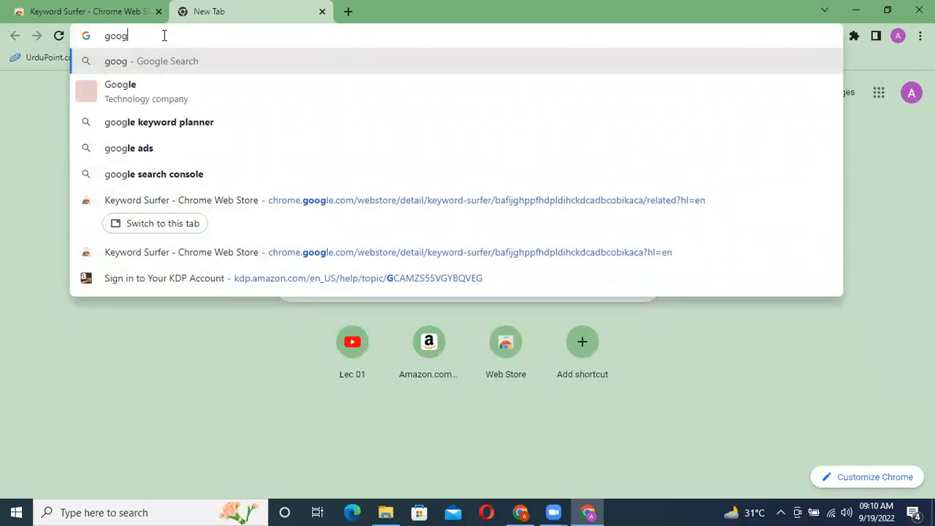
{"action": "type", "text": "le"}
{"action": "key", "text": "Return"}
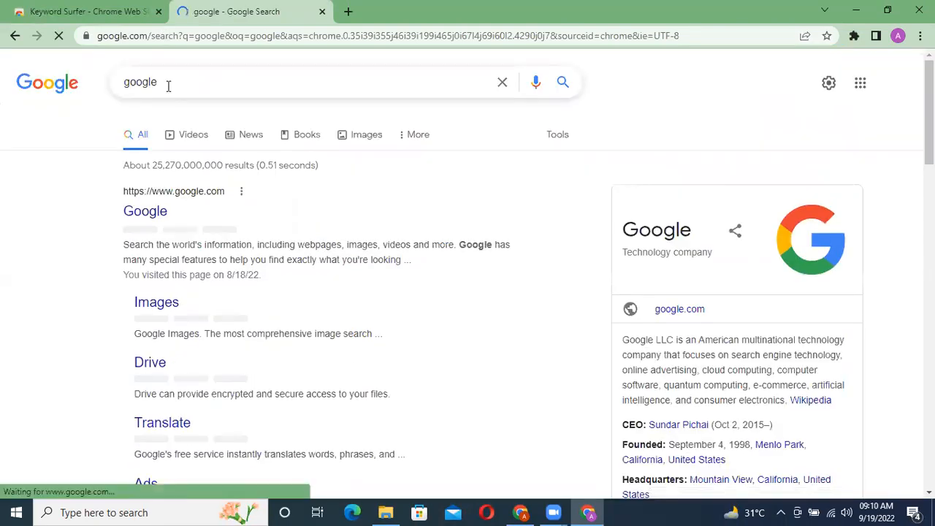
Replace the Google query with "funny stories" and run the search.
{"action": "left_click", "coordinate": [168, 86]}
{"action": "key", "text": "BackSpace"}
{"action": "key", "text": "BackSpace"}
{"action": "key", "text": "BackSpace"}
{"action": "key", "text": "BackSpace"}
{"action": "key", "text": "BackSpace"}
{"action": "key", "text": "BackSpace"}
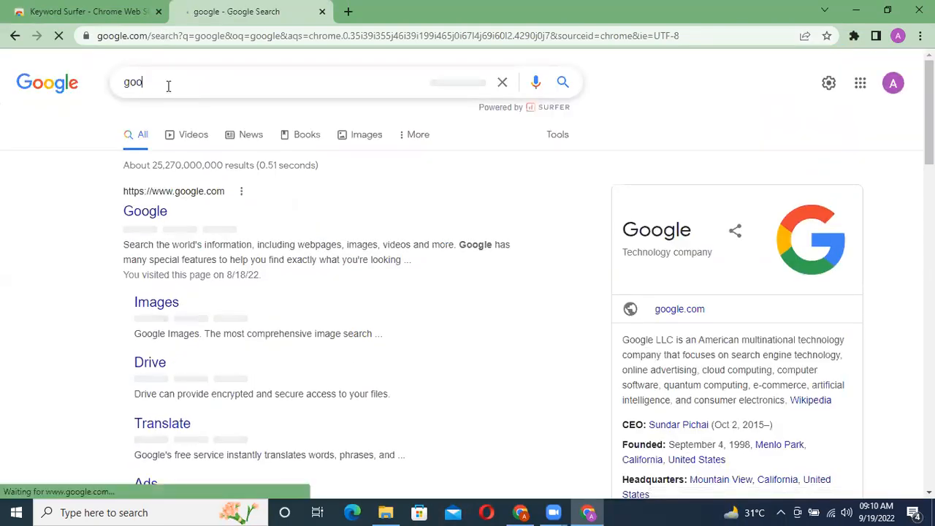
{"action": "type", "text": "funny st"}
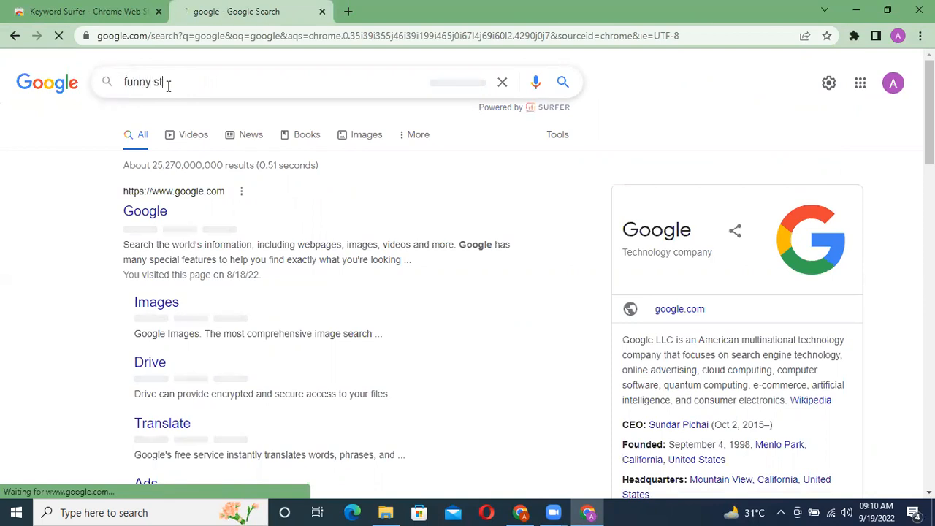
{"action": "type", "text": "or"}
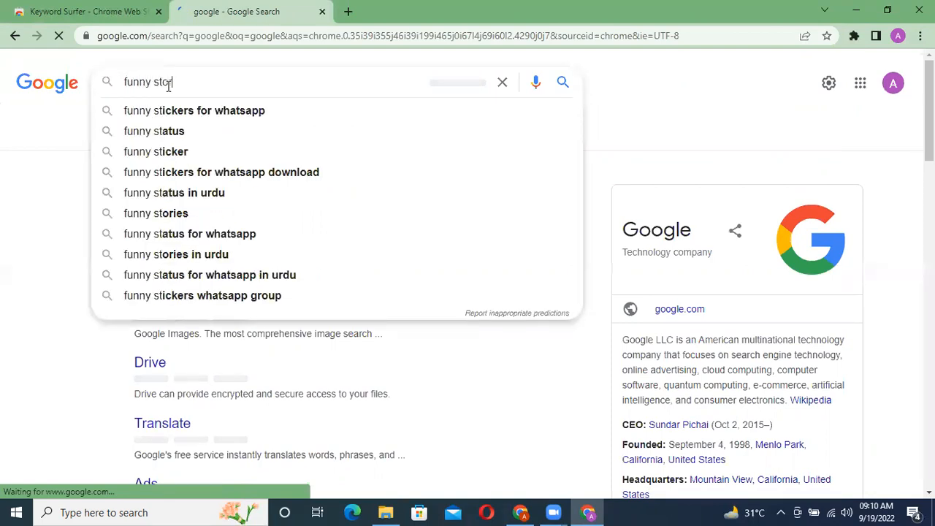
{"action": "type", "text": "ies"}
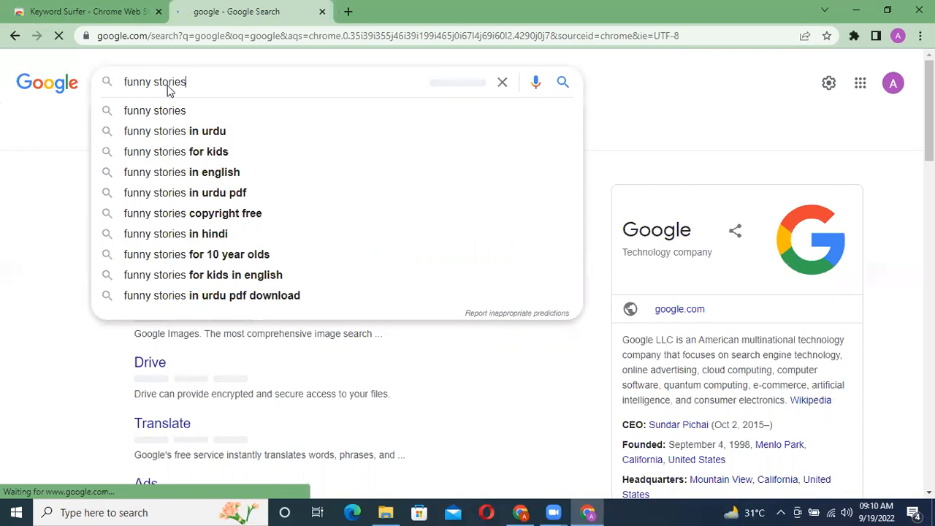
{"action": "key", "text": "Return"}
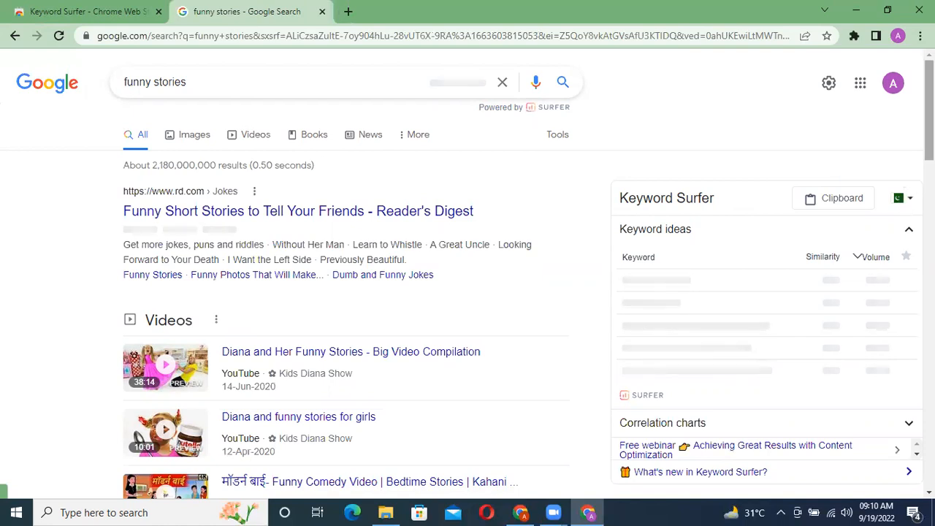
Examine the Keyword Surfer keyword ideas, their similarity and volumes, and the query's search volume and cost per click.
{"action": "scroll", "coordinate": [467, 283], "scroll_direction": "down", "scroll_amount": 1}
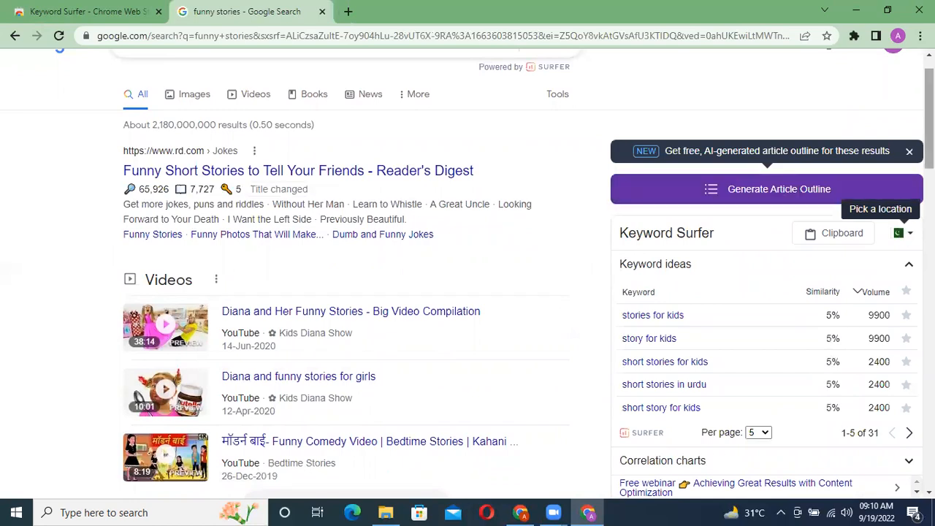
{"action": "scroll", "coordinate": [468, 278], "scroll_direction": "down", "scroll_amount": 2}
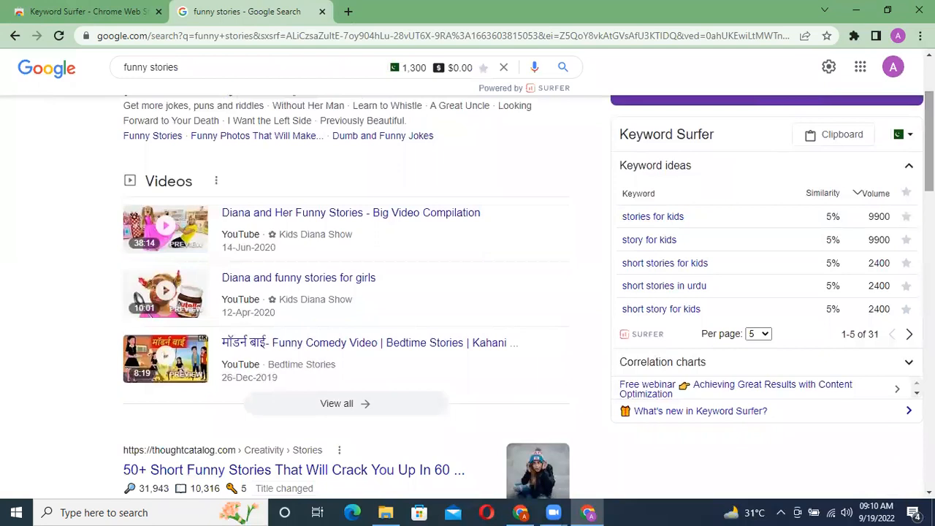
{"action": "scroll", "coordinate": [467, 277], "scroll_direction": "up", "scroll_amount": 1}
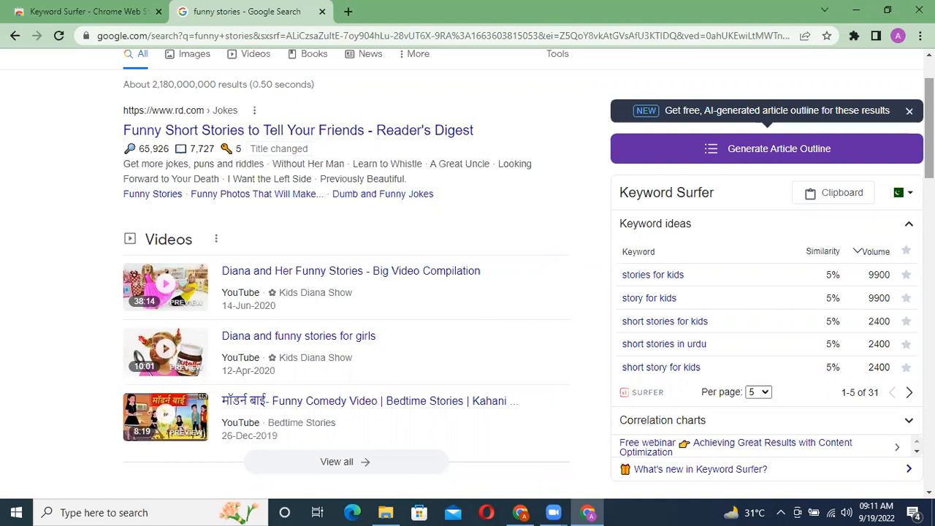
{"action": "scroll", "coordinate": [467, 273], "scroll_direction": "down", "scroll_amount": 1}
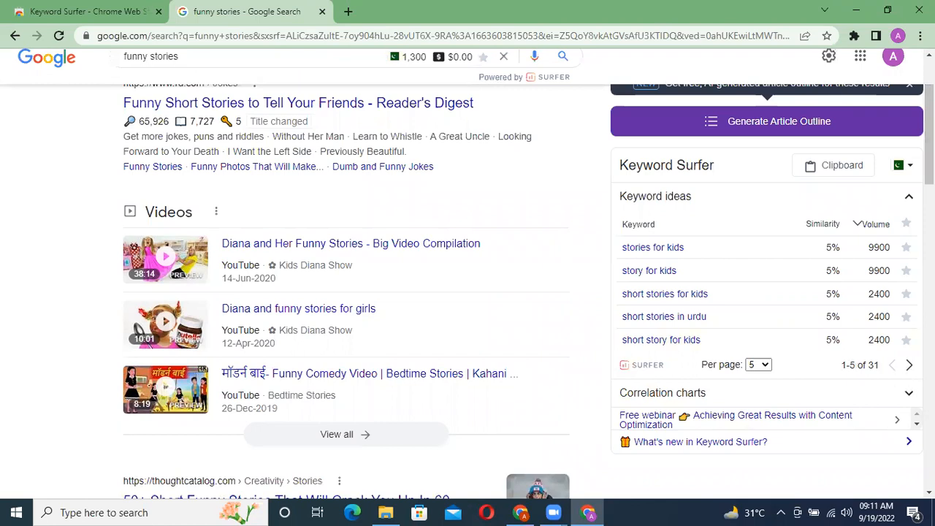
{"action": "left_click_drag", "start_coordinate": [879, 364], "coordinate": [869, 363]}
{"action": "scroll", "coordinate": [467, 274], "scroll_direction": "up", "scroll_amount": 3}
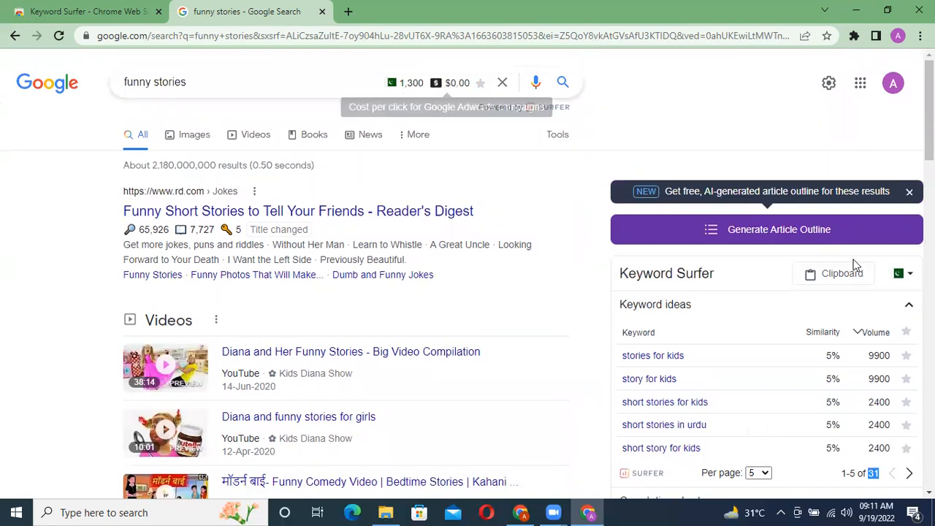
Set the Keyword Surfer location to United States of America.
{"action": "left_click", "coordinate": [907, 275]}
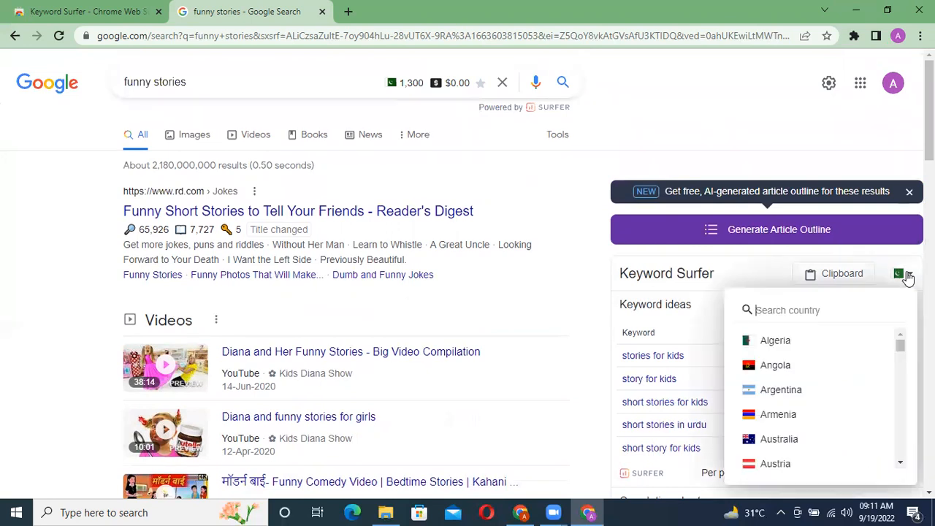
{"action": "left_click_drag", "start_coordinate": [901, 349], "coordinate": [899, 458]}
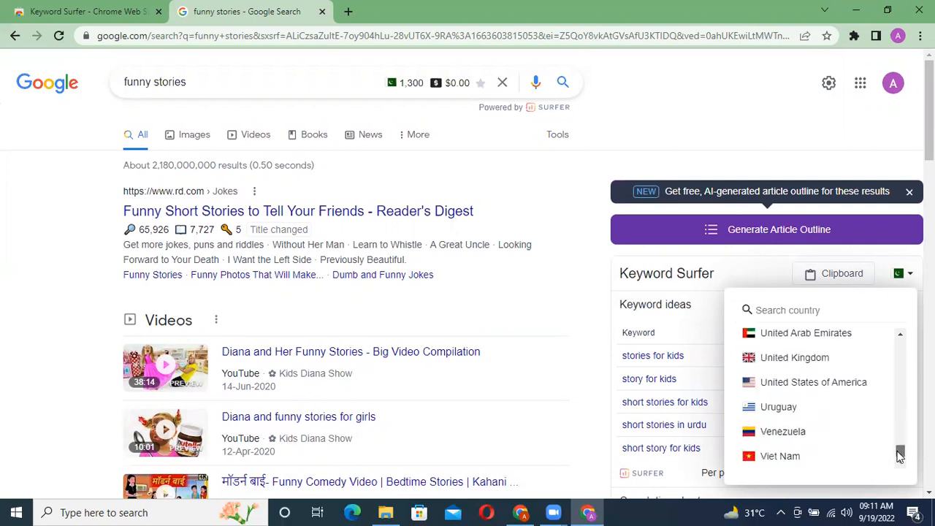
{"action": "left_click", "coordinate": [831, 384]}
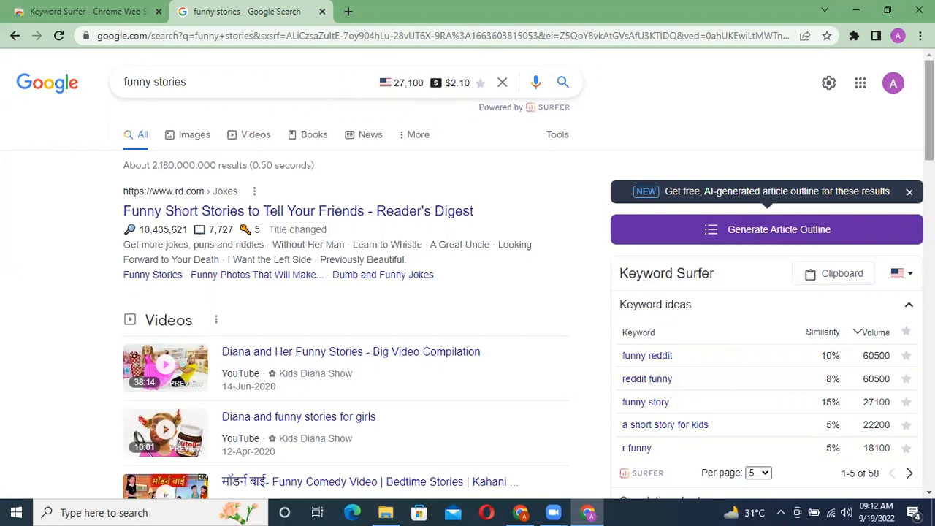
Examine the United States keyword ideas and volumes for "funny stories", and switch to the Canva window with the KDP thumbnail.
{"action": "scroll", "coordinate": [467, 283], "scroll_direction": "down", "scroll_amount": 2}
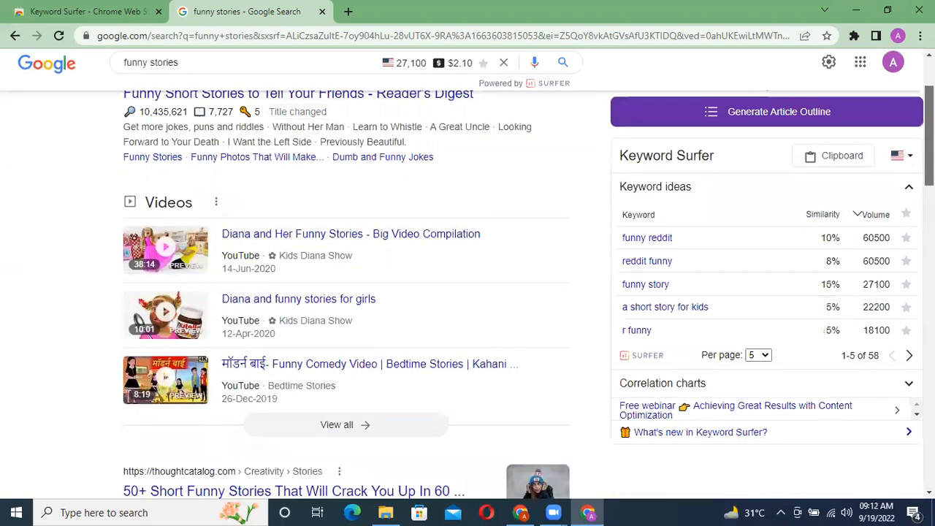
{"action": "scroll", "coordinate": [467, 283], "scroll_direction": "down", "scroll_amount": 1}
{"action": "scroll", "coordinate": [467, 284], "scroll_direction": "up", "scroll_amount": 3}
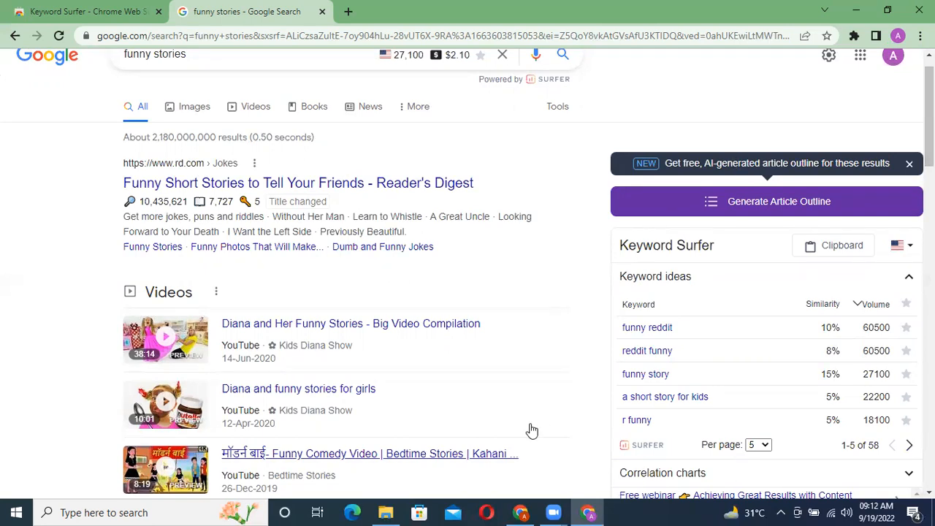
{"action": "left_click", "coordinate": [520, 511]}
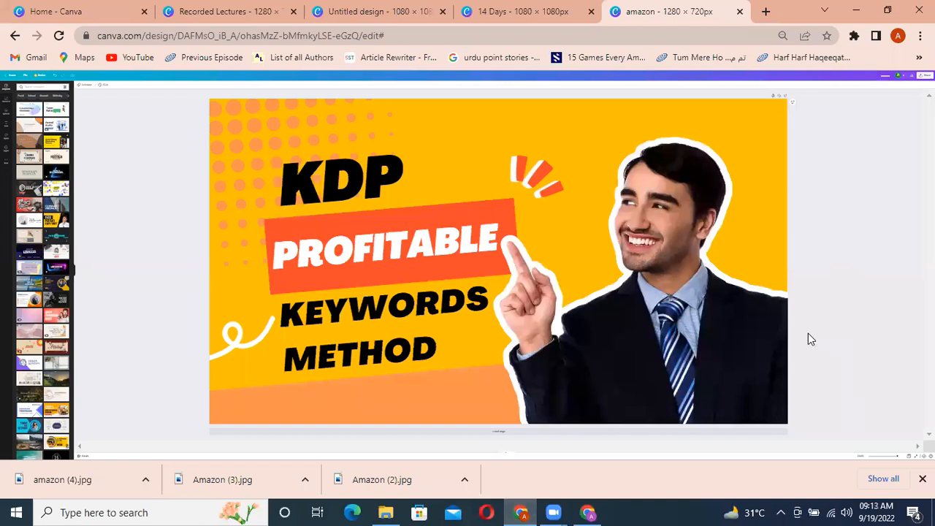
{"action": "left_click", "coordinate": [597, 510]}
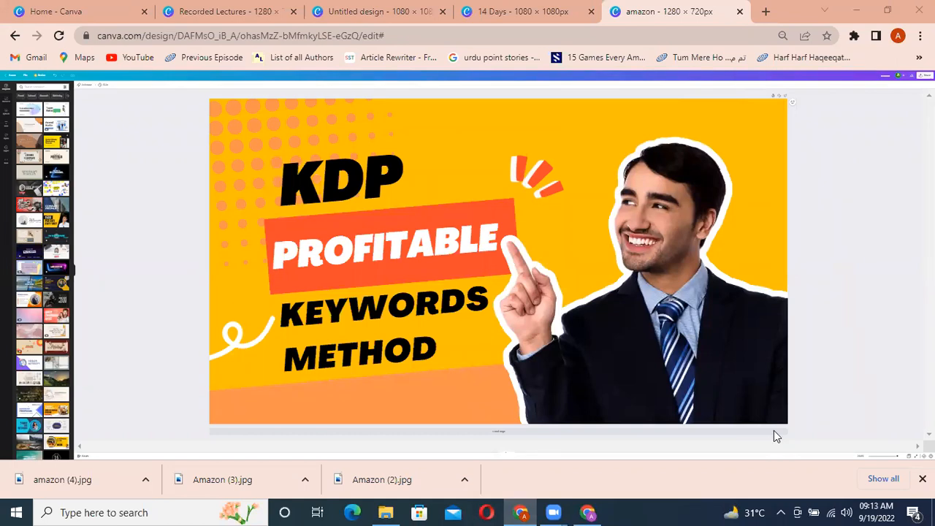